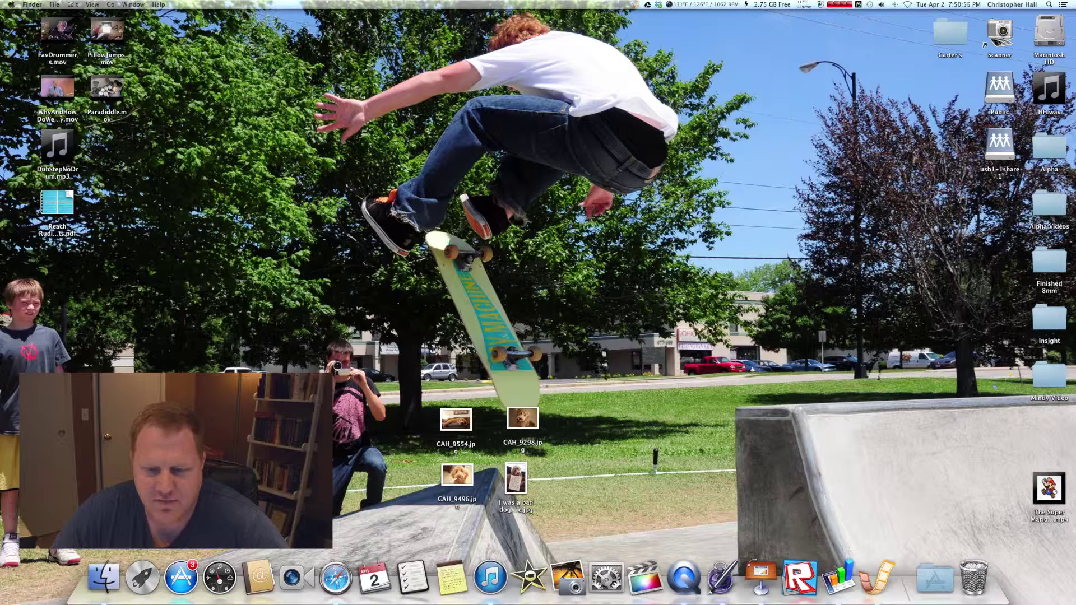
# Look over the Public and usb1-1share1 shares in the NetworkDrive window, then close that window
pyautogui.moveTo(391, 365); pyautogui.dragTo(586, 518)
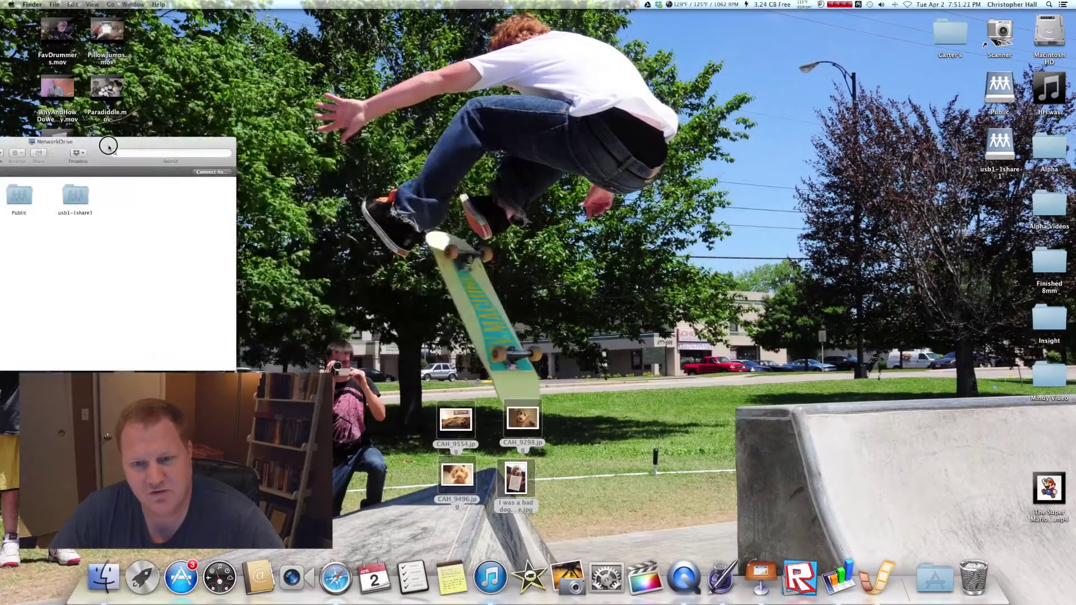
pyautogui.moveTo(108, 144); pyautogui.dragTo(447, 92)
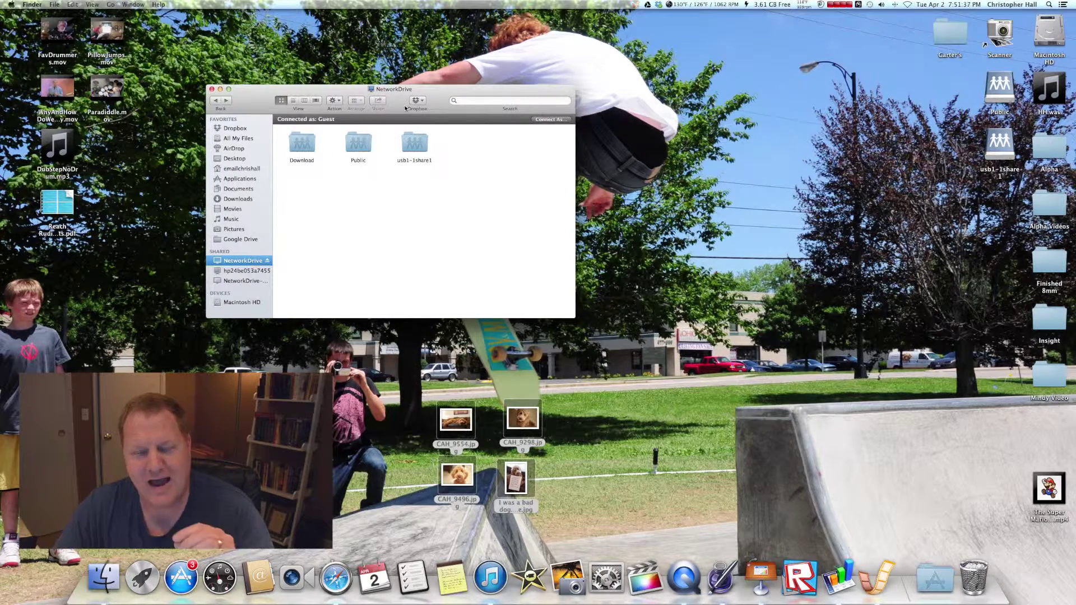
pyautogui.click(361, 147)
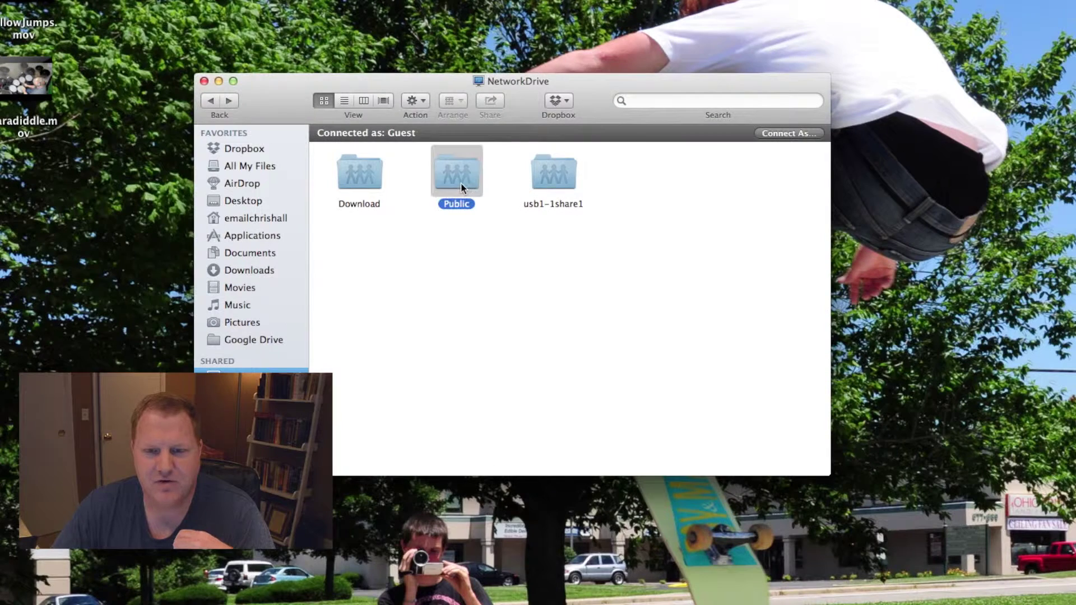
pyautogui.click(558, 178)
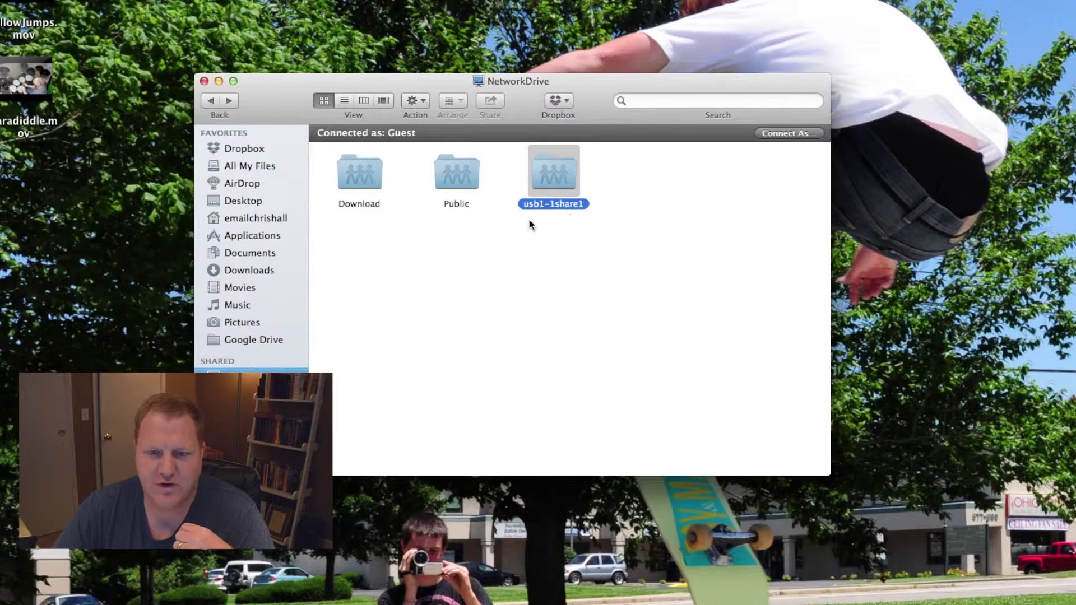
pyautogui.click(466, 183)
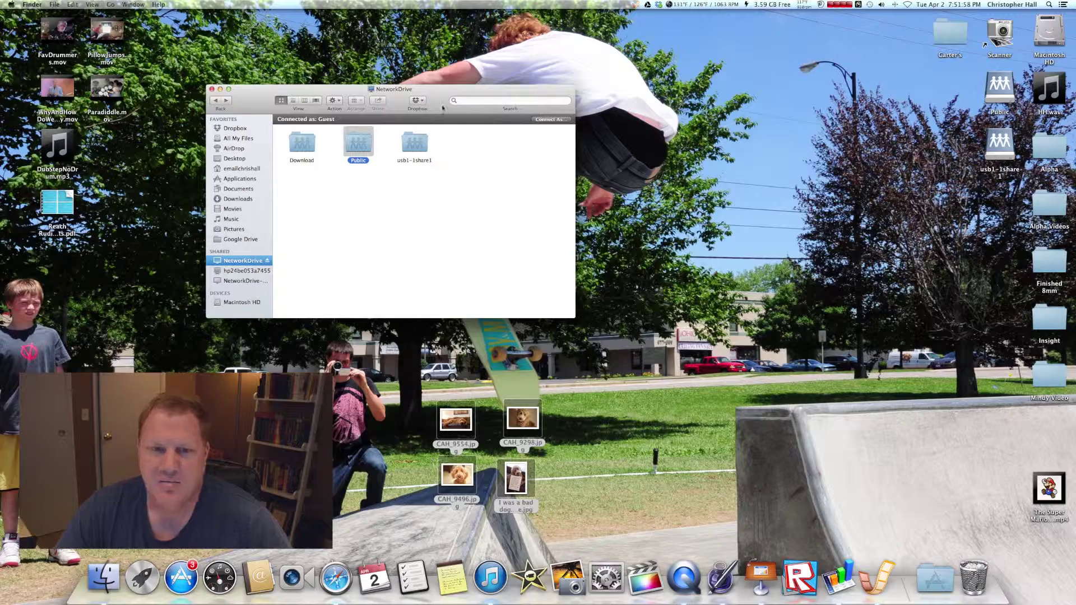
pyautogui.click(212, 89)
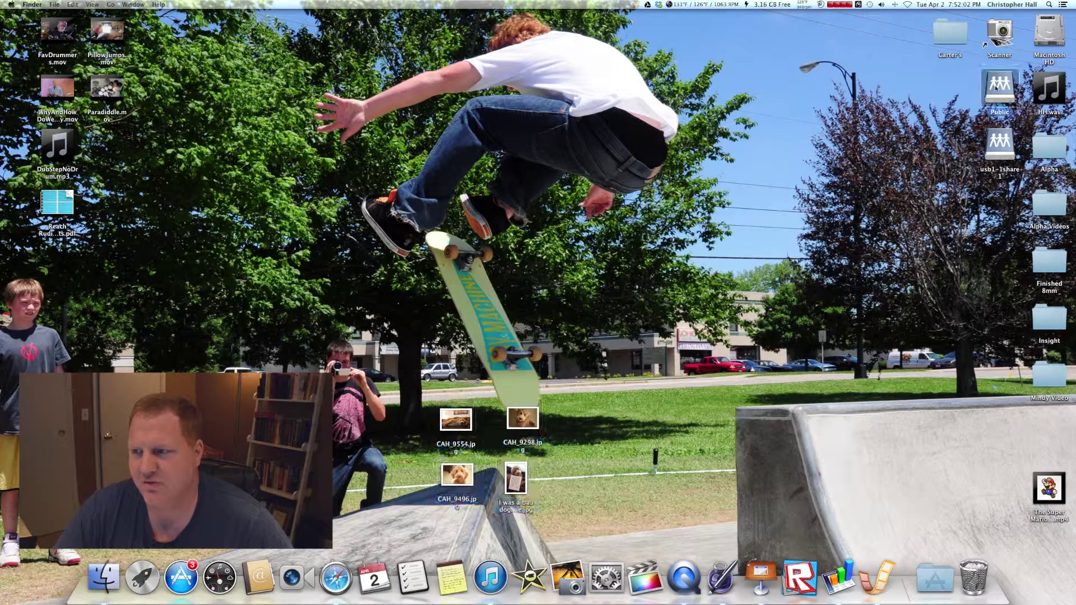
# Open the Public and usb1-1share1 network volumes from the desktop and arrange their windows side by side
pyautogui.click(1004, 155)
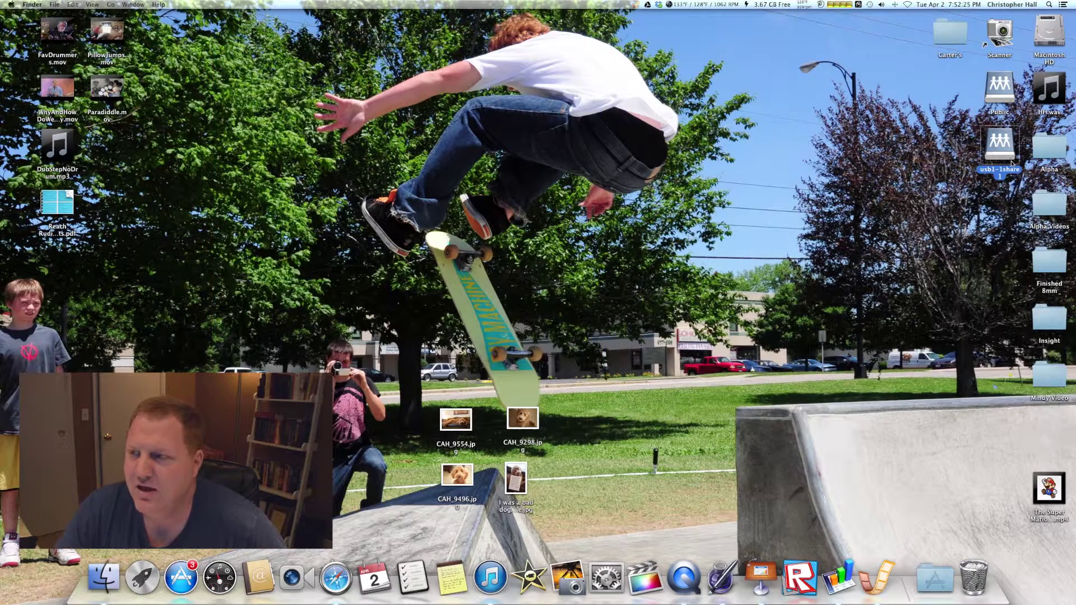
pyautogui.click(991, 89)
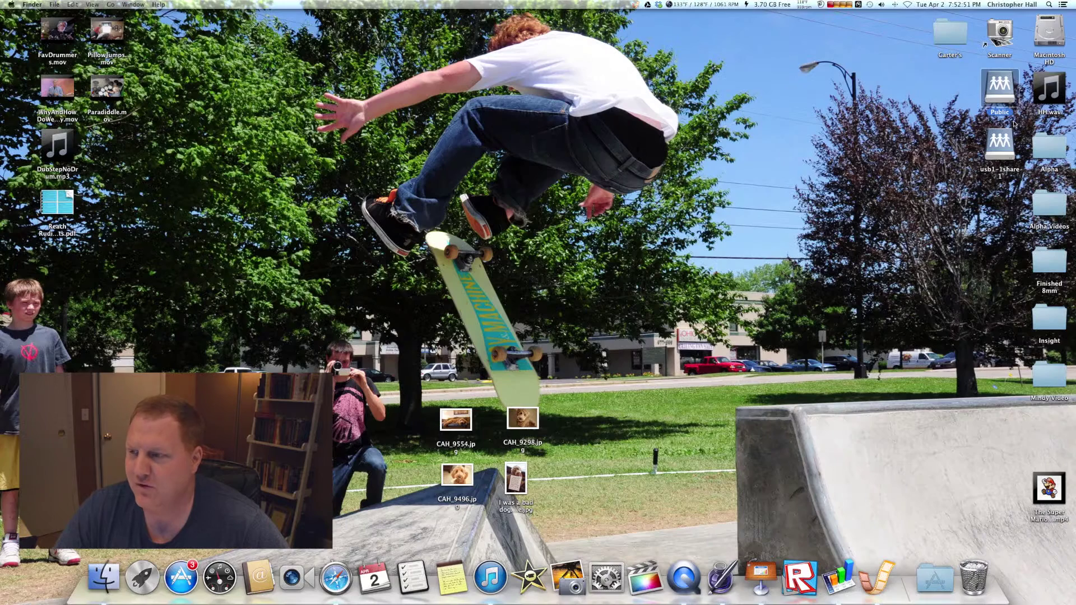
pyautogui.click(990, 144)
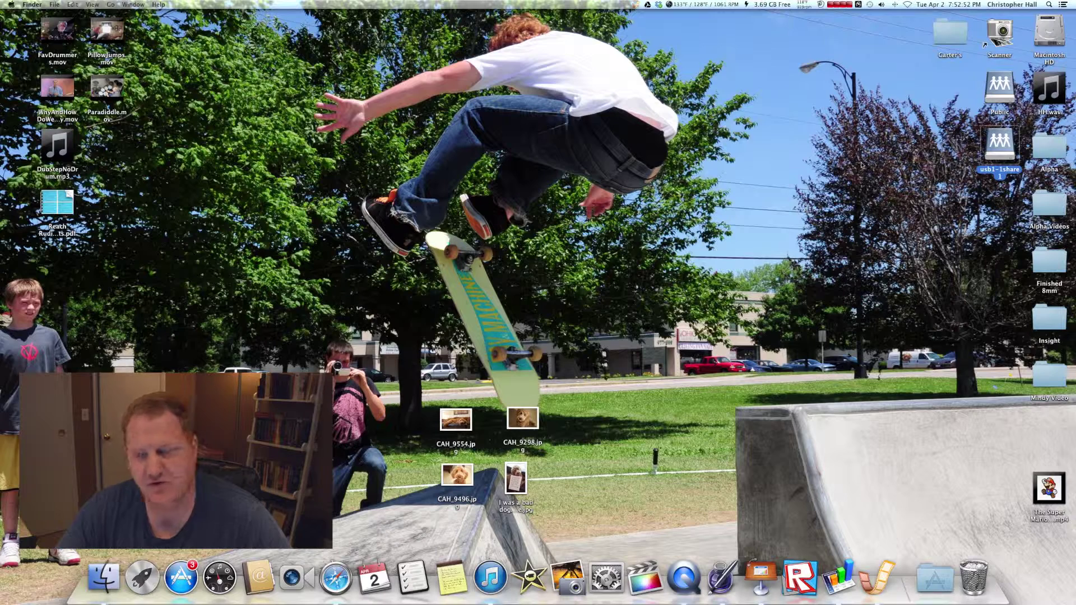
pyautogui.click(987, 80)
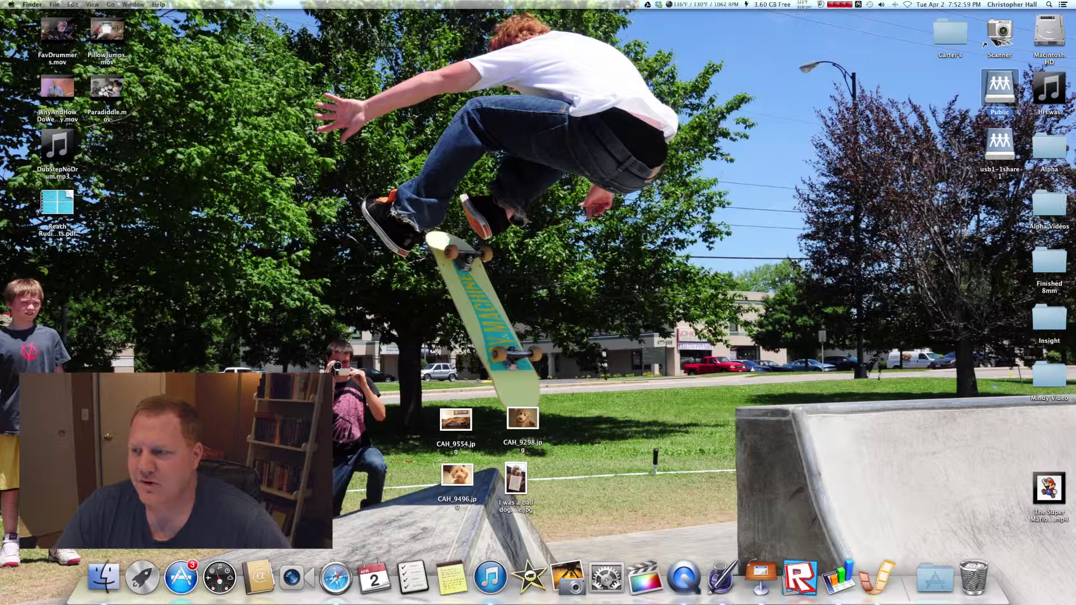
pyautogui.doubleClick(982, 84)
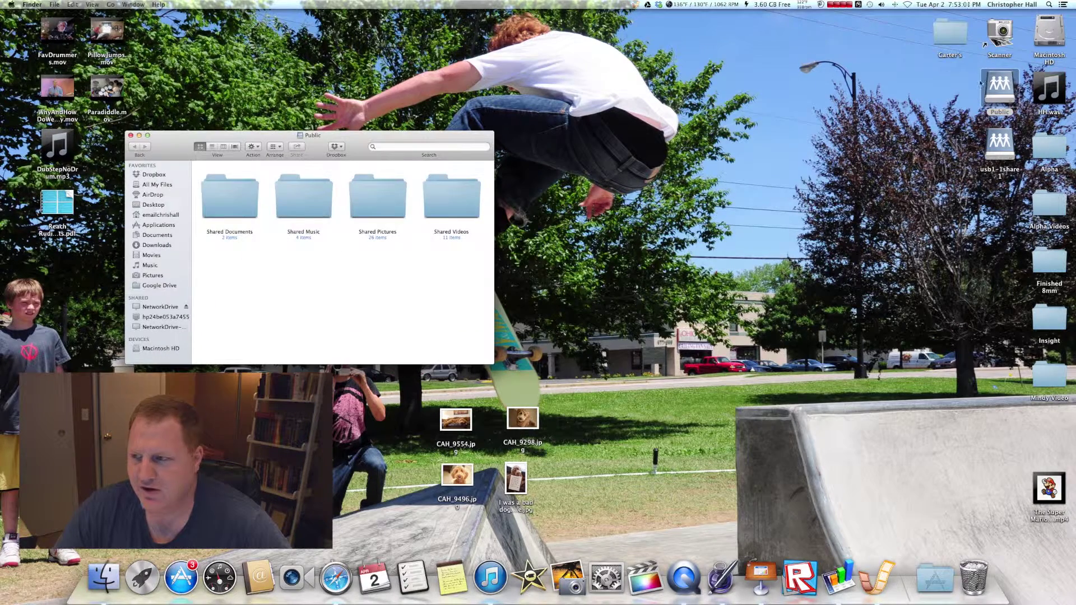
pyautogui.click(999, 147)
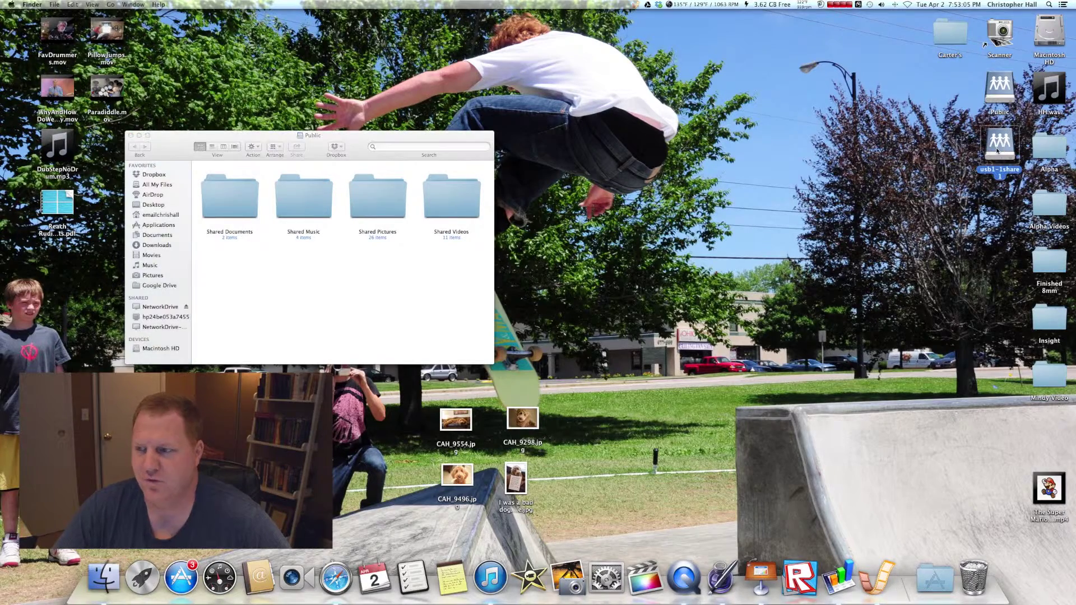
pyautogui.doubleClick(988, 158)
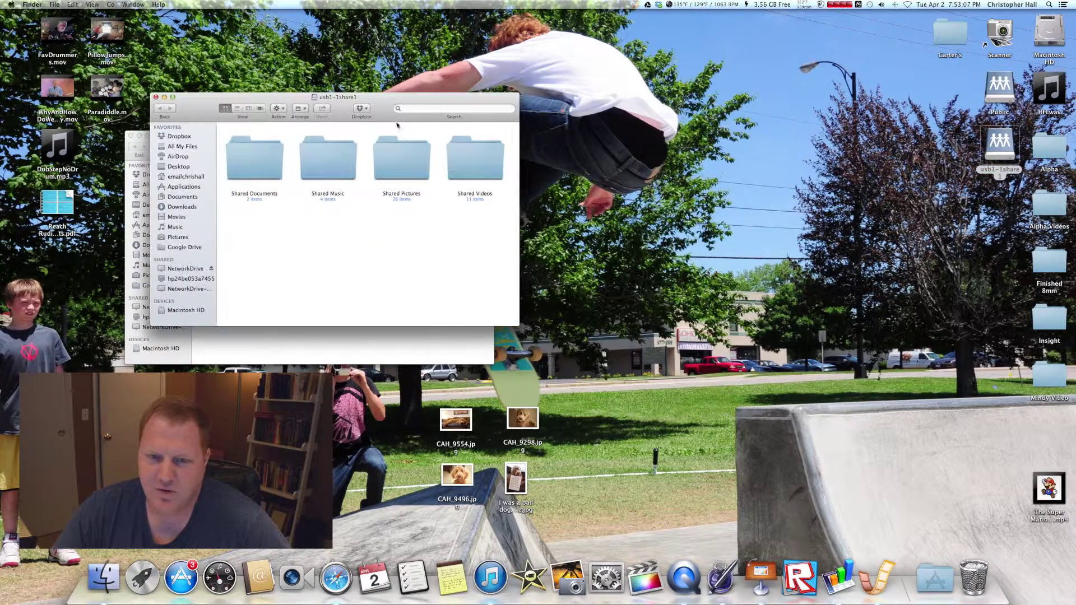
pyautogui.moveTo(354, 104); pyautogui.dragTo(754, 140)
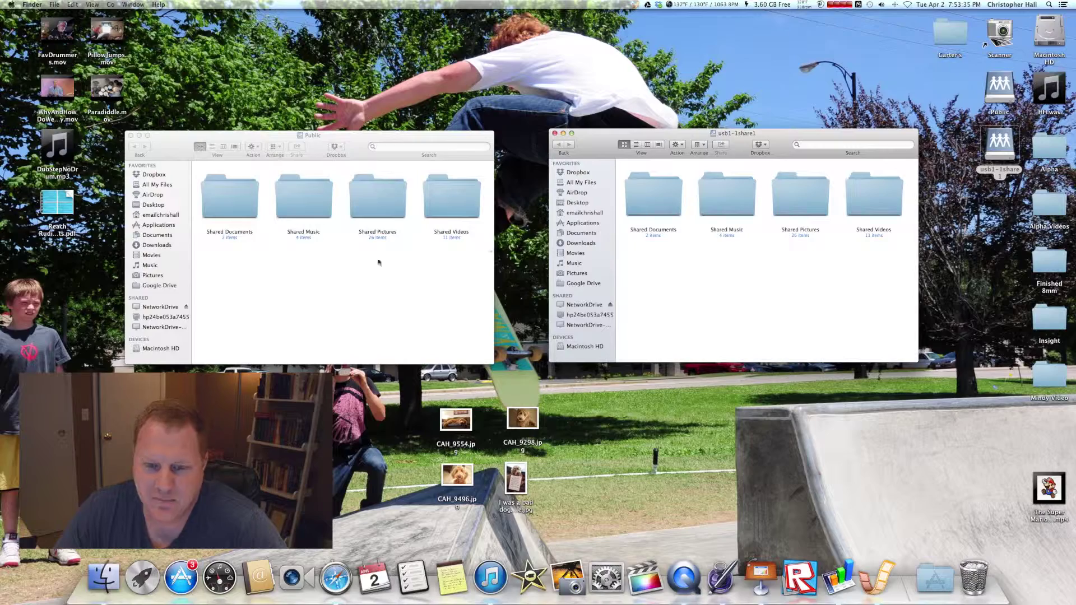
# Open the Shared Pictures folder in both the Public and usb1-1share1 windows
pyautogui.click(374, 192)
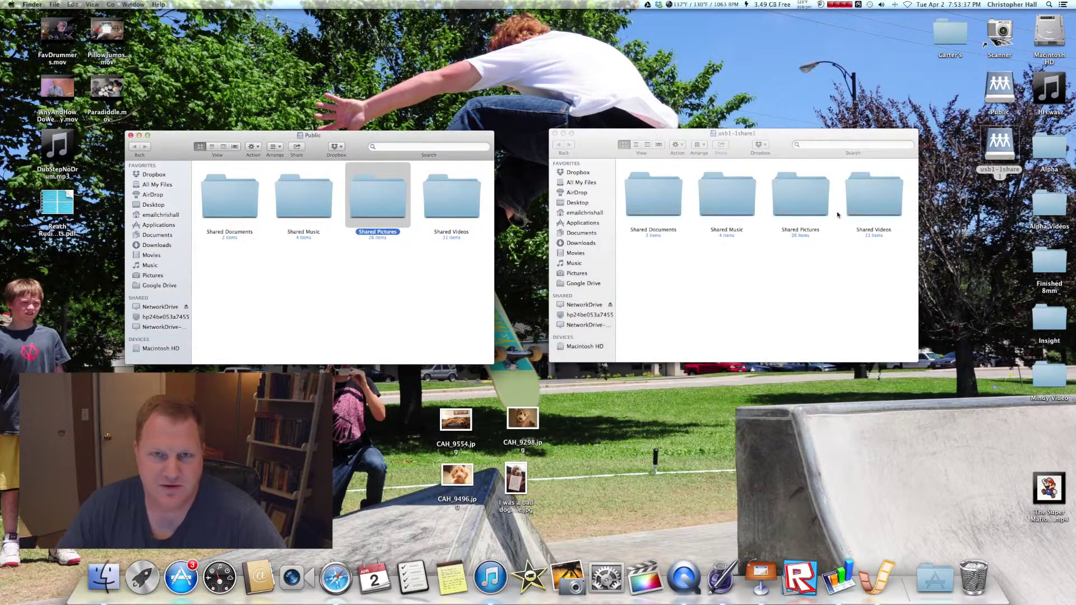
pyautogui.click(838, 214)
pyautogui.doubleClick(366, 208)
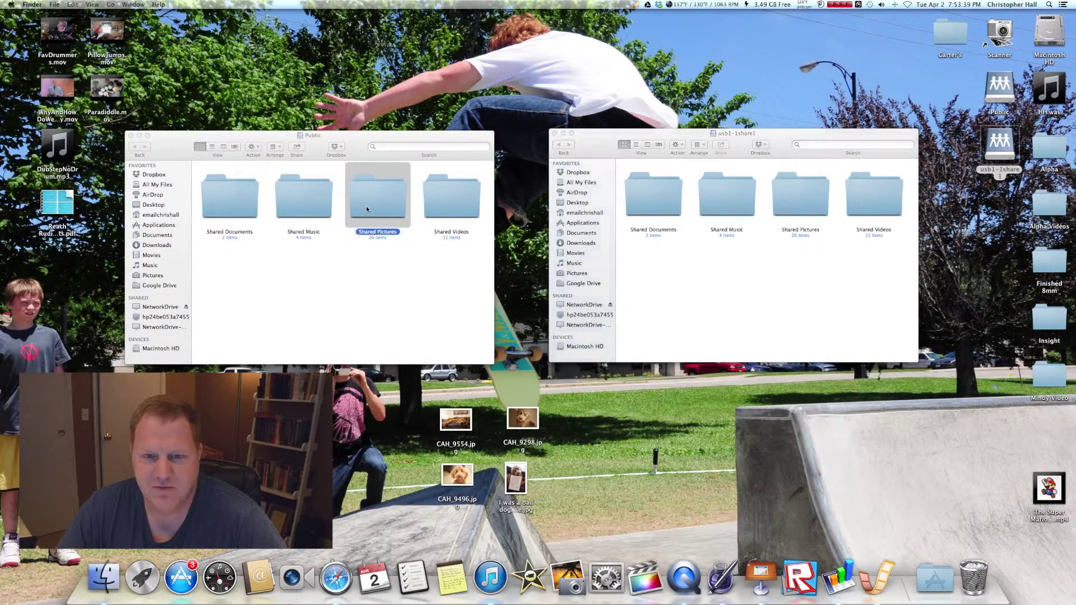
pyautogui.click(783, 204)
pyautogui.doubleClick(802, 200)
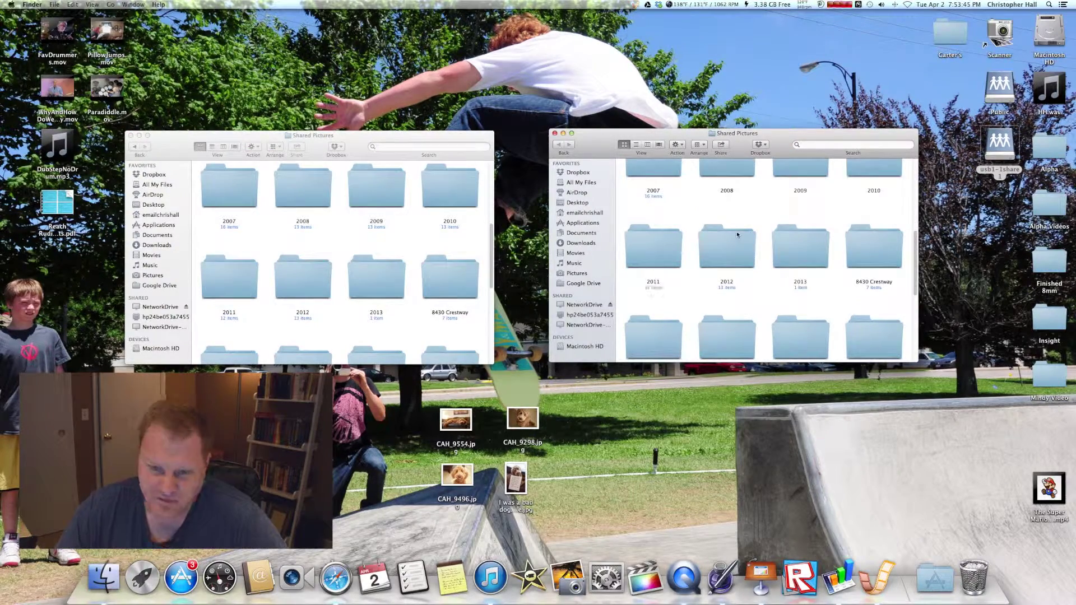
pyautogui.scroll(-2, 387, 261)
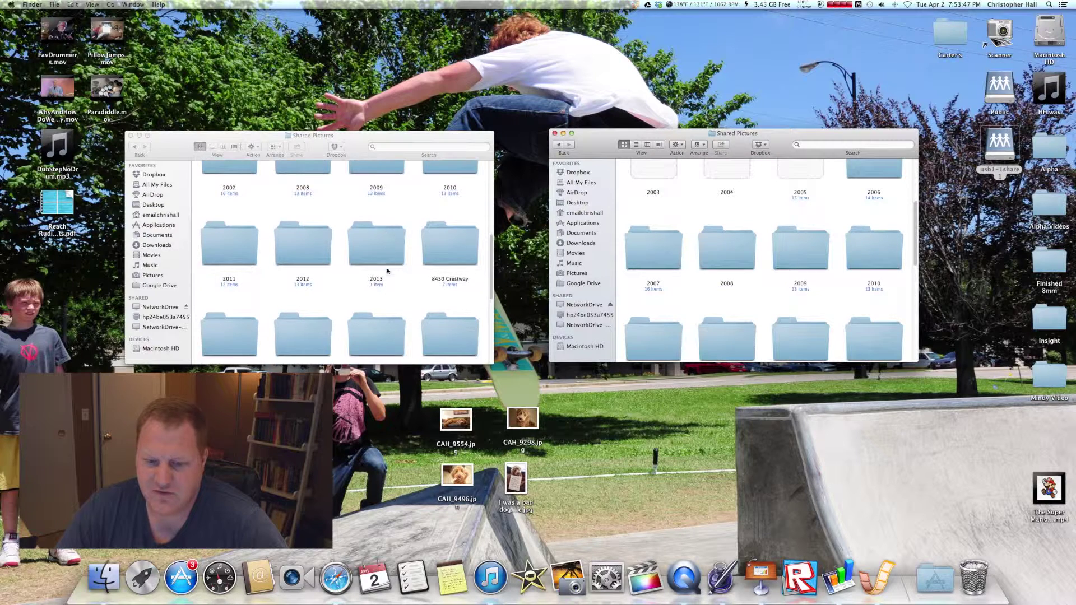
pyautogui.scroll(-1, 387, 265)
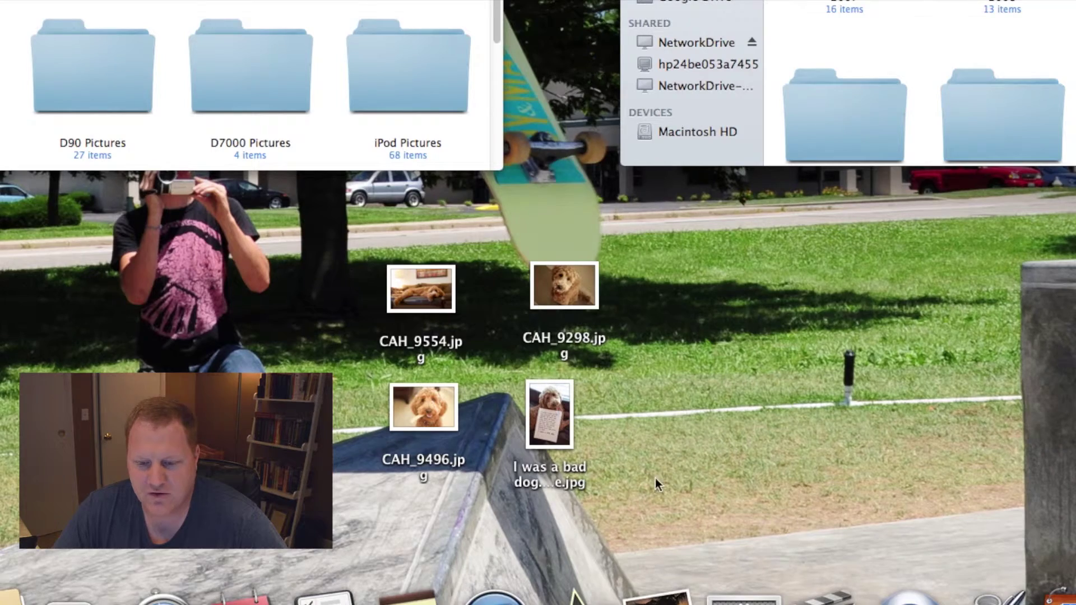
# Go through the four dog photos on the desktop one by one
pyautogui.click(433, 288)
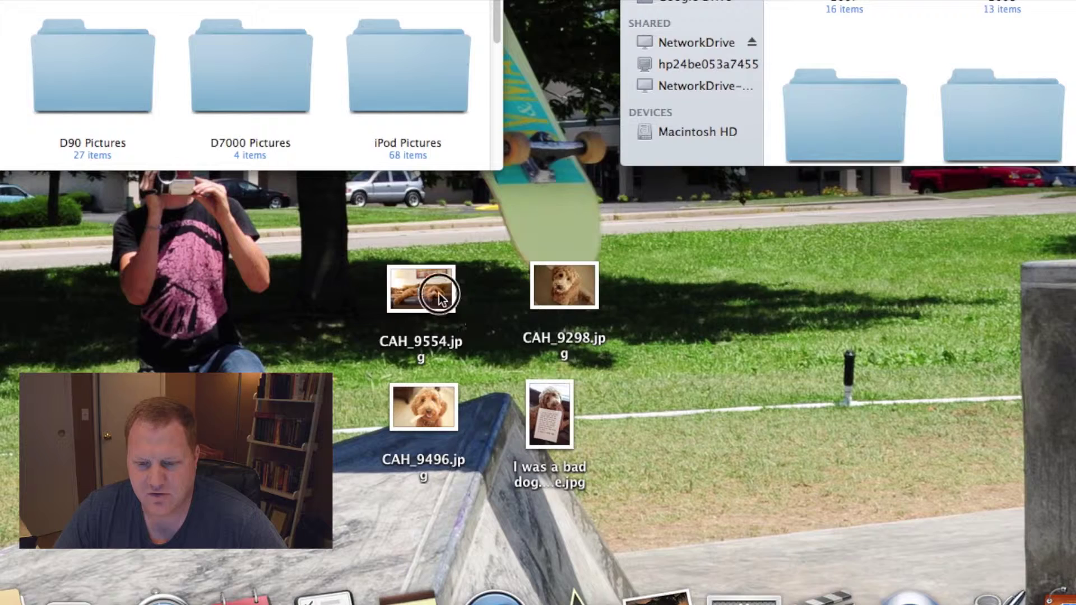
pyautogui.click(539, 302)
pyautogui.click(439, 422)
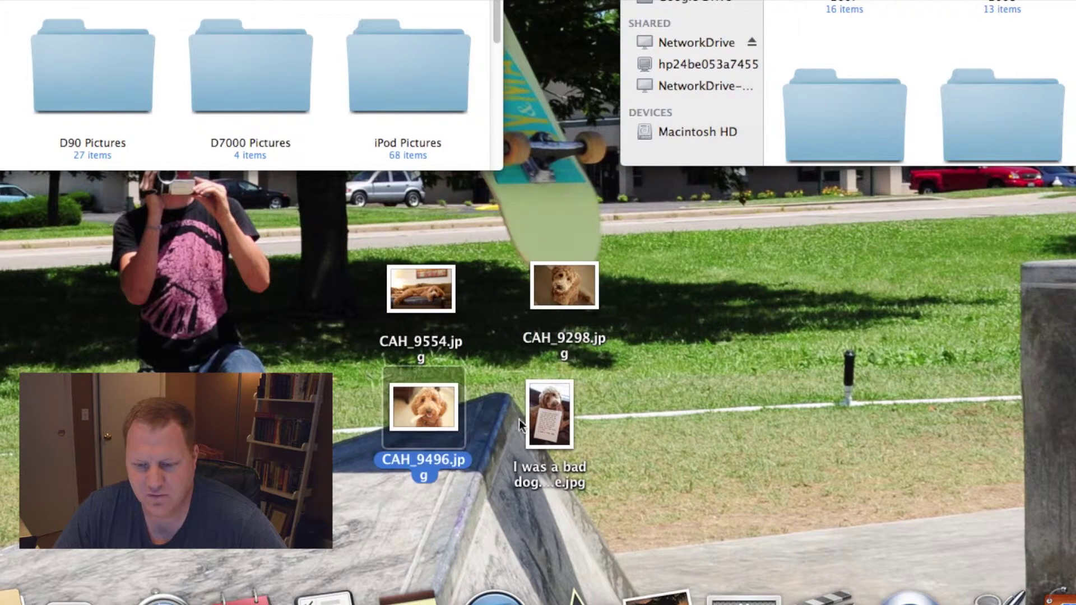
pyautogui.click(557, 414)
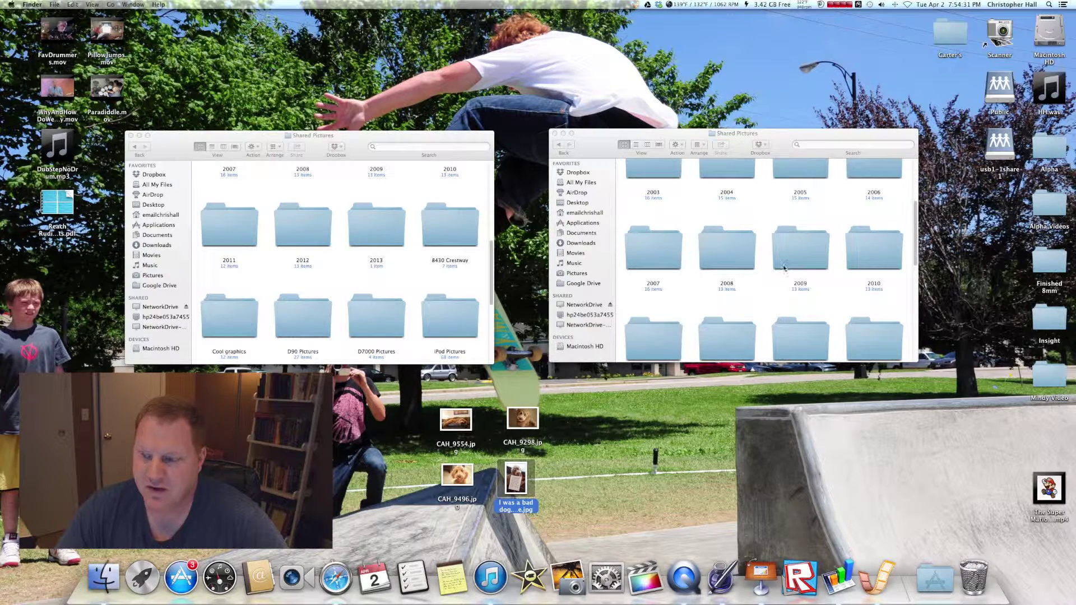
# Open the 2013 folder inside Shared Pictures on both the Public and usb1-1share1 volumes
pyautogui.scroll(-3, 785, 268)
pyautogui.scroll(5, 757, 288)
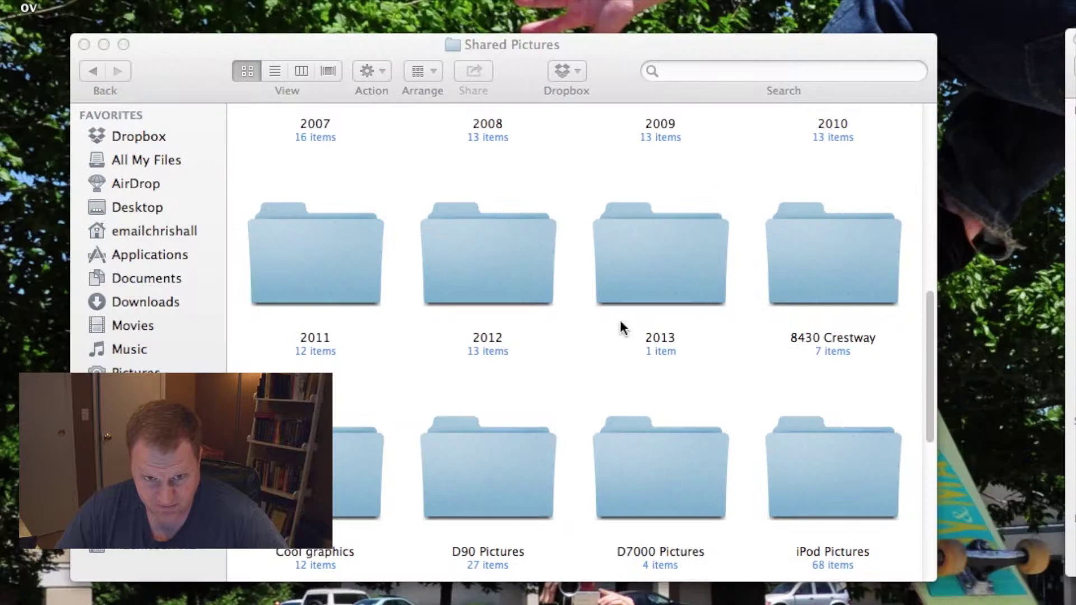
pyautogui.scroll(5, 200, 201)
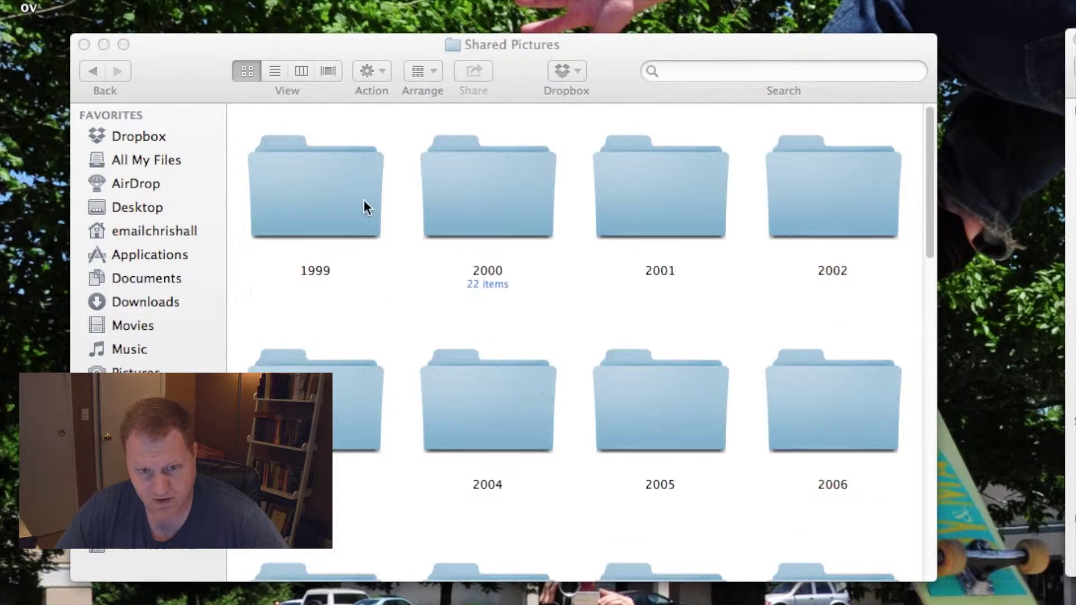
pyautogui.scroll(2, 301, 211)
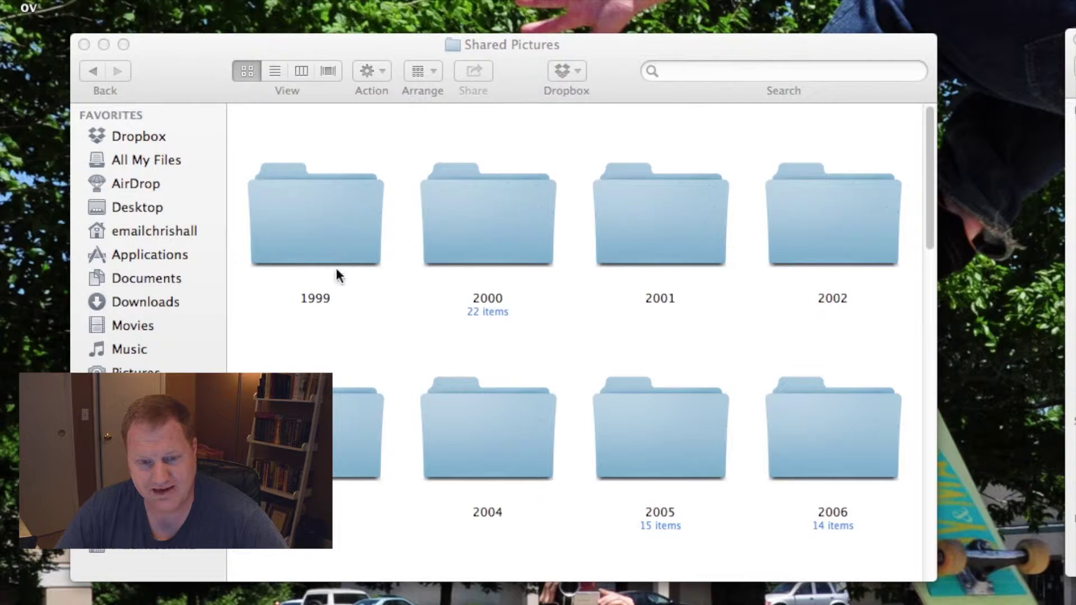
pyautogui.scroll(2, 335, 276)
pyautogui.click(293, 264)
pyautogui.scroll(3, 497, 295)
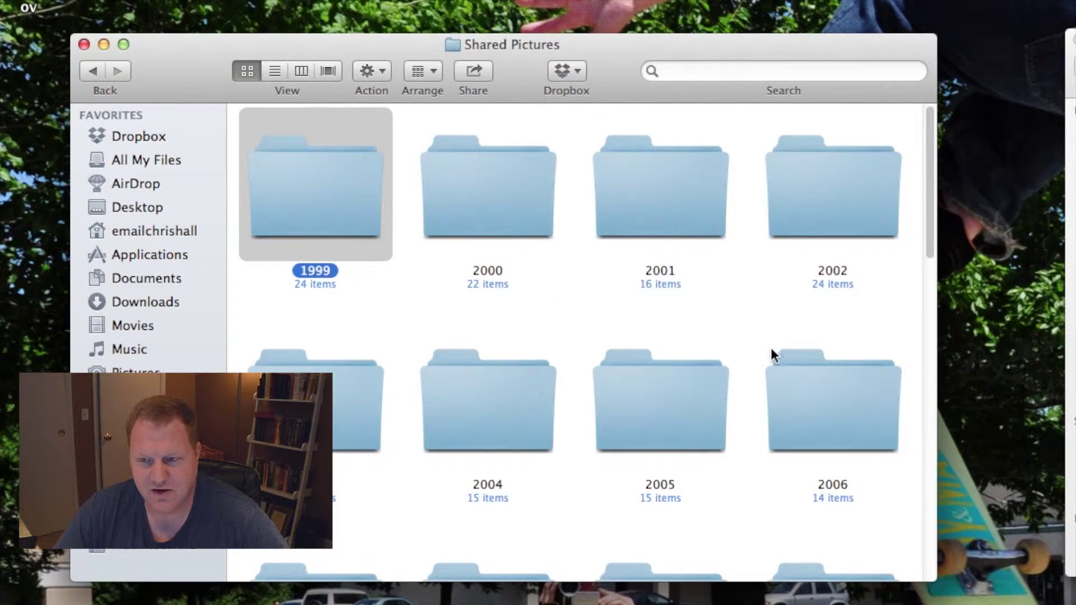
pyautogui.scroll(-10, 550, 415)
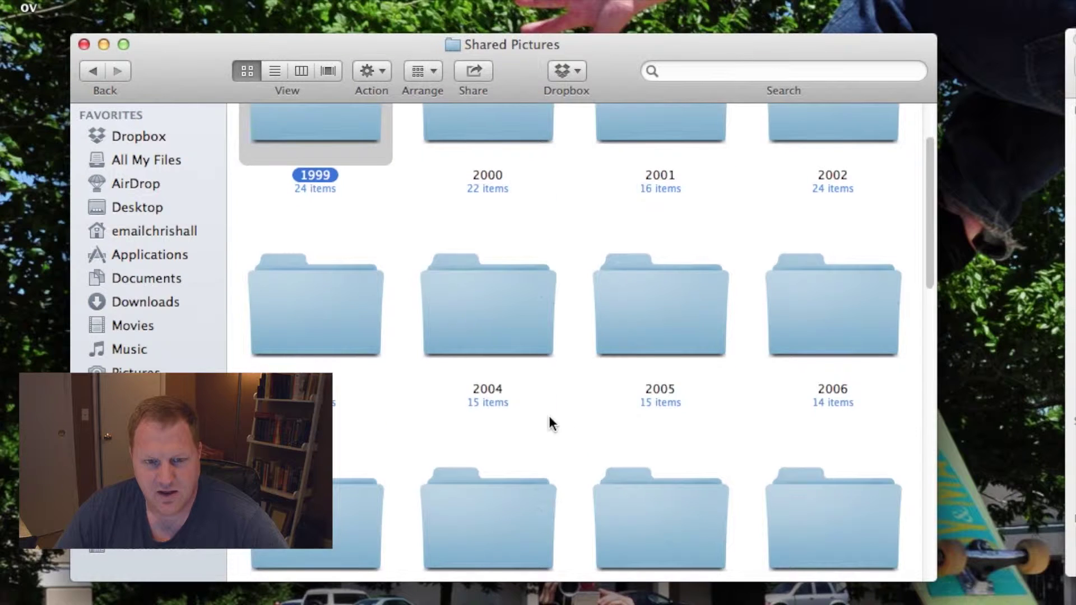
pyautogui.scroll(-5, 637, 415)
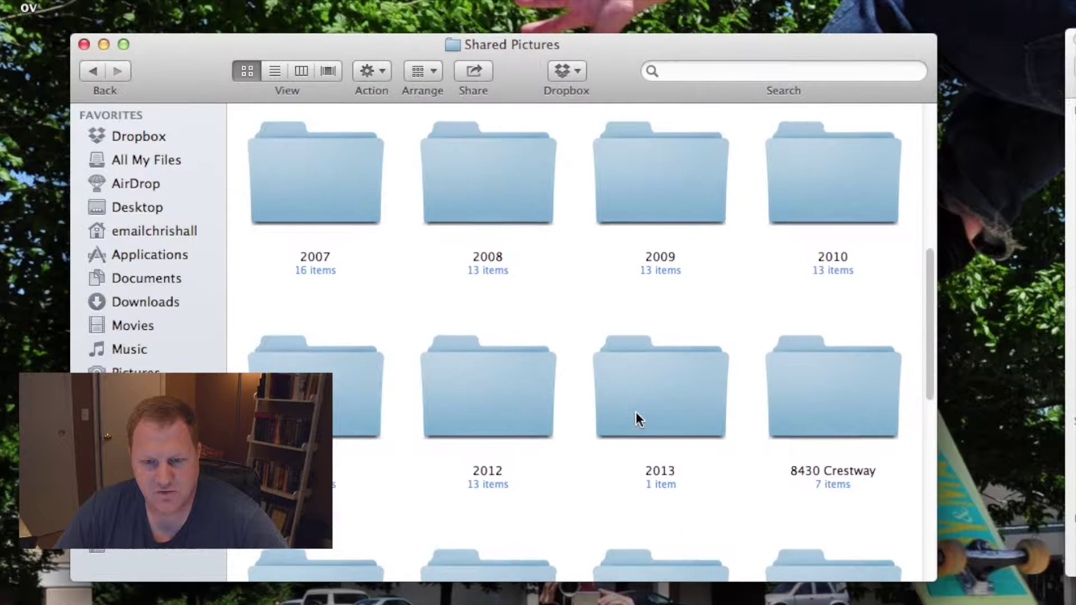
pyautogui.doubleClick(662, 401)
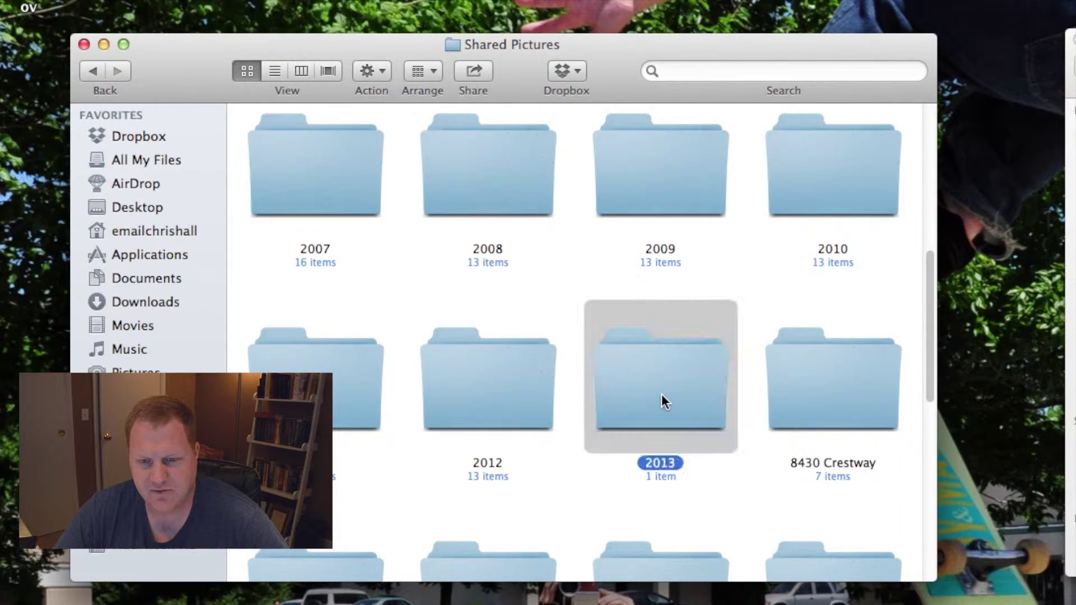
pyautogui.scroll(-10, 830, 307)
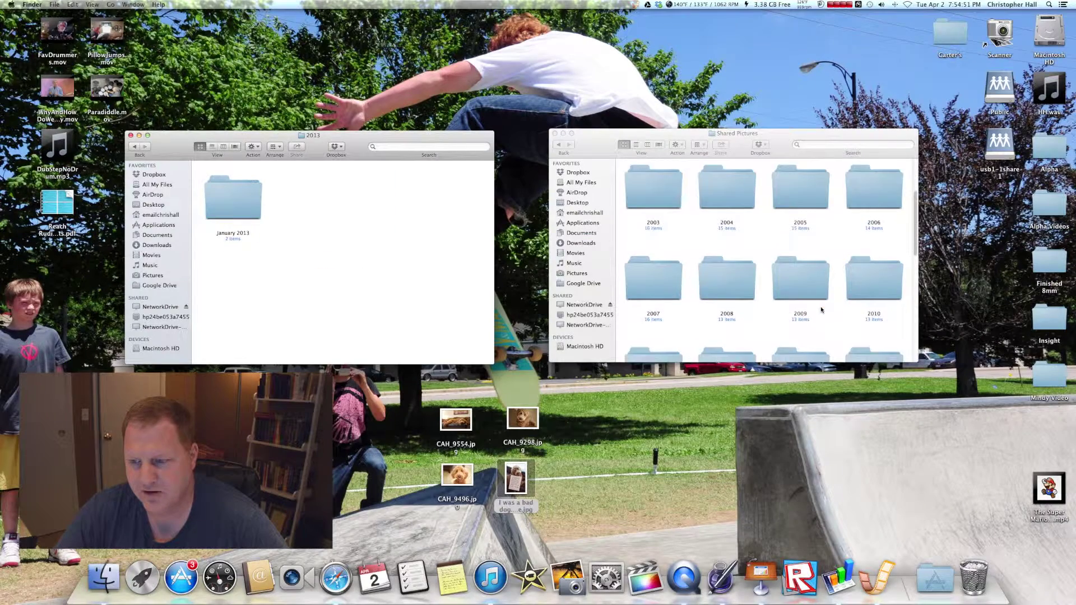
pyautogui.doubleClick(819, 308)
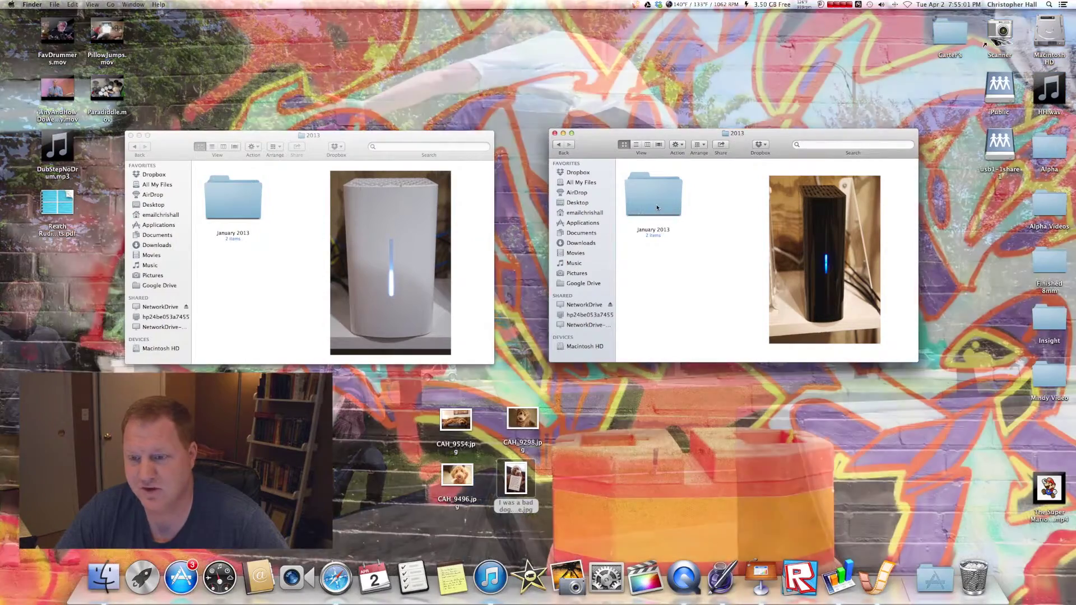
# Create a new folder named February 2013 beside January 2013 in one network volume's 2013 folder
pyautogui.click(293, 235)
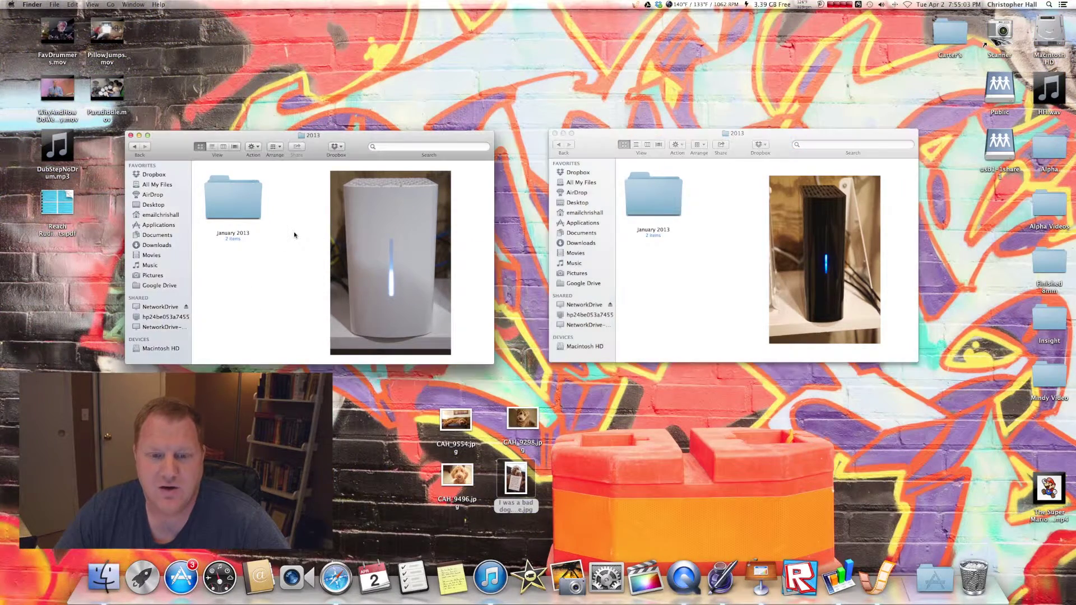
pyautogui.rightClick(292, 217)
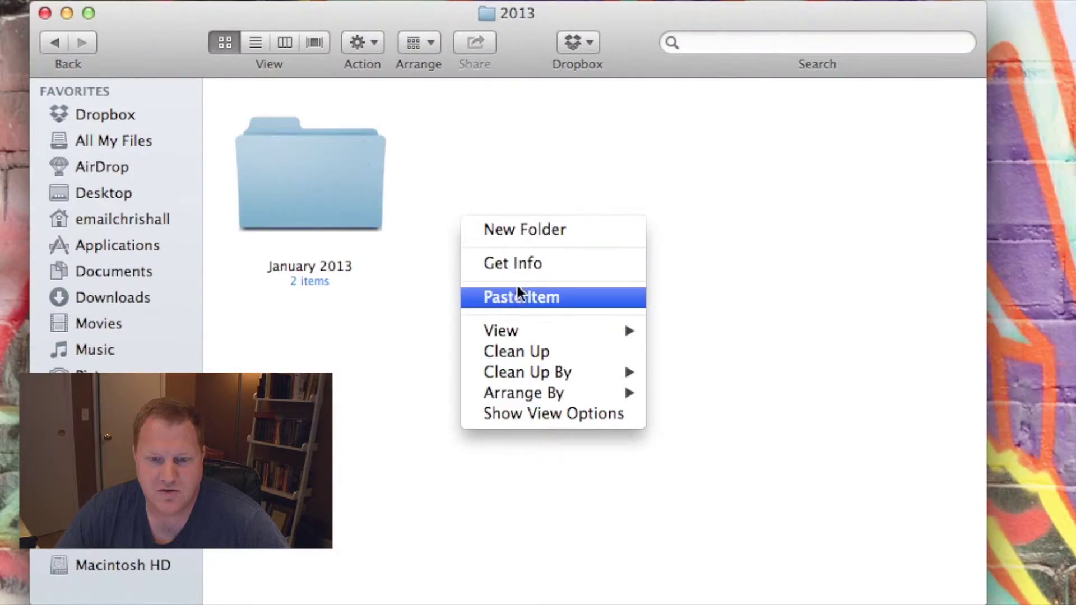
pyautogui.click(317, 219)
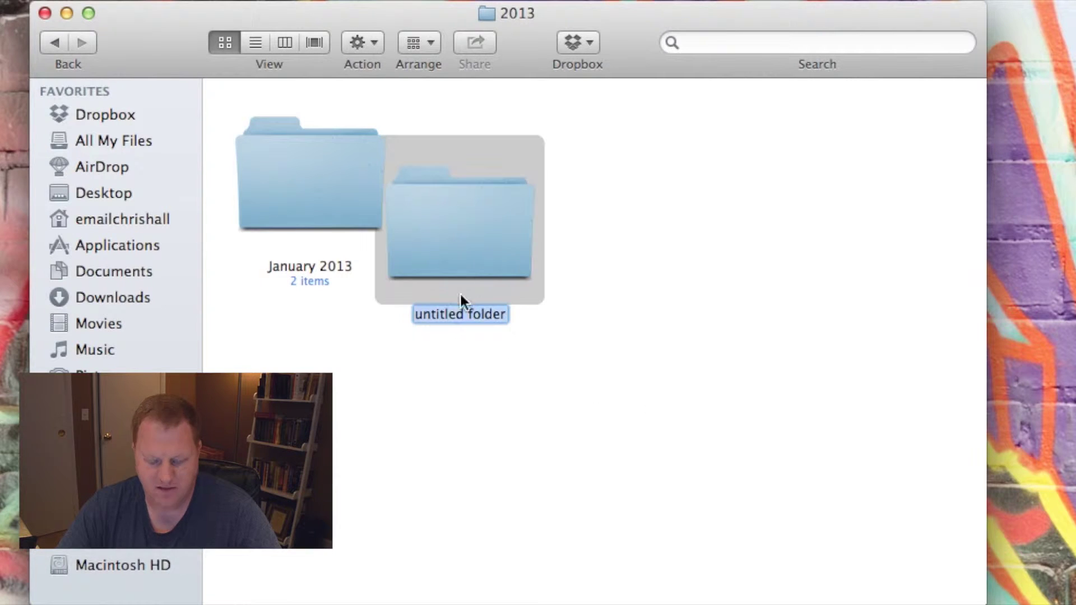
pyautogui.write('Februa')
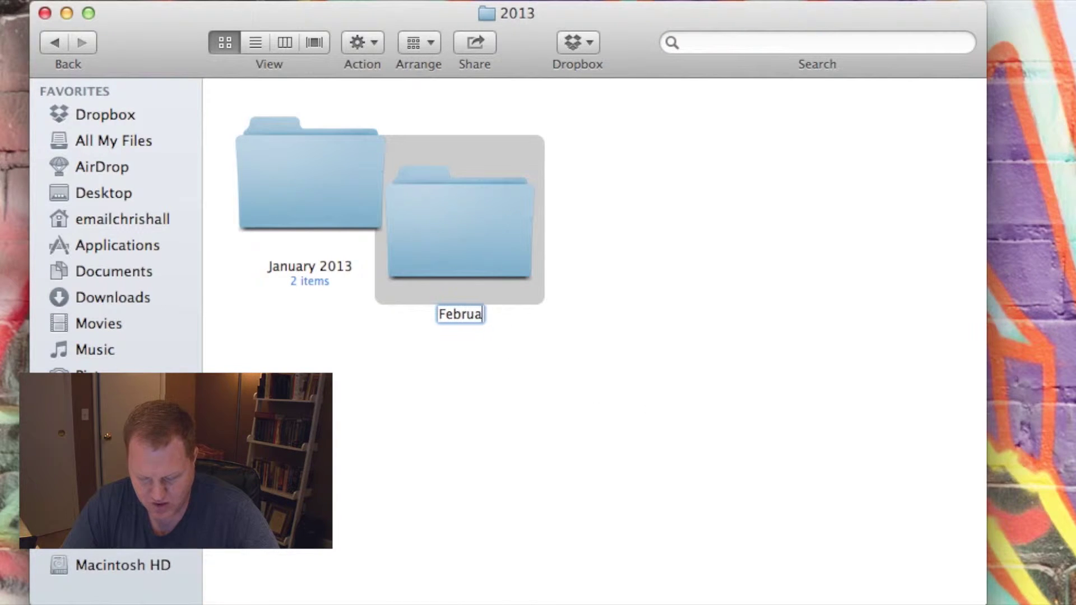
pyautogui.write('ry 2013')
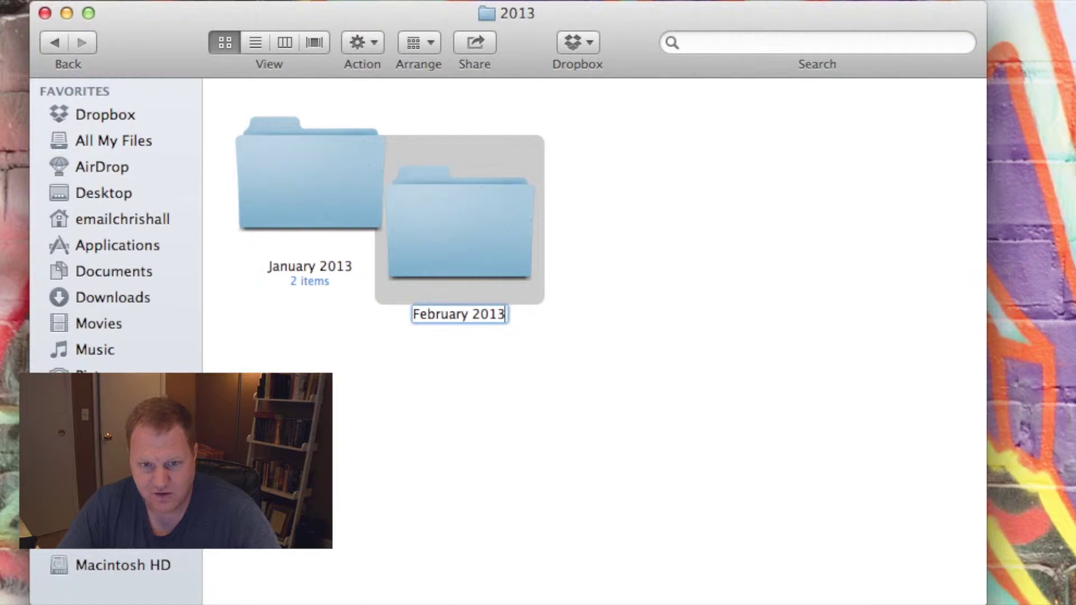
pyautogui.press('Return')
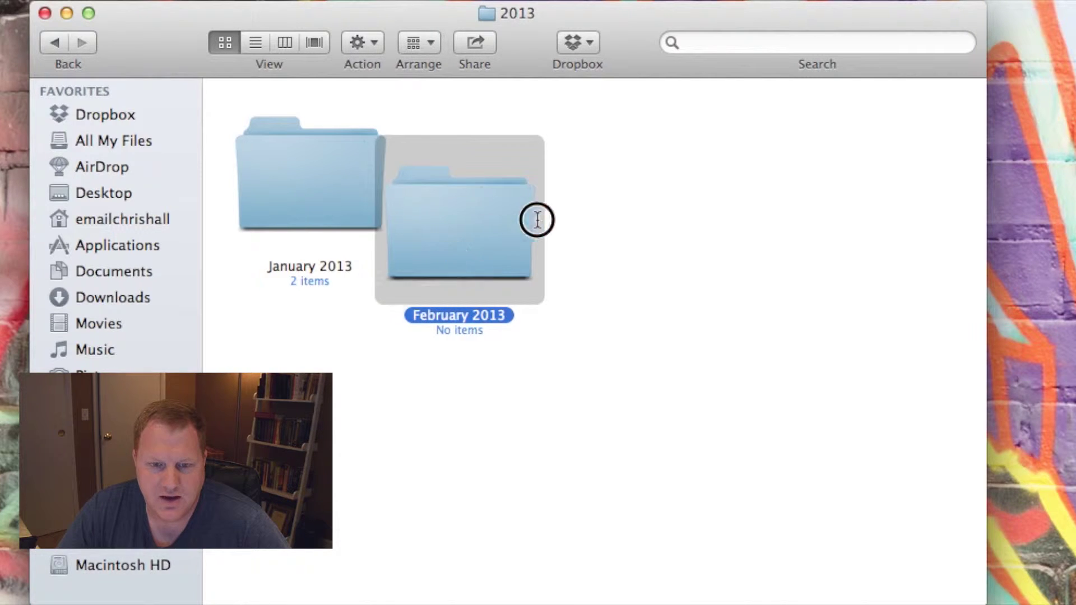
# Open the February 2013 folder and copy all four dog photos from the desktop into it
pyautogui.doubleClick(536, 182)
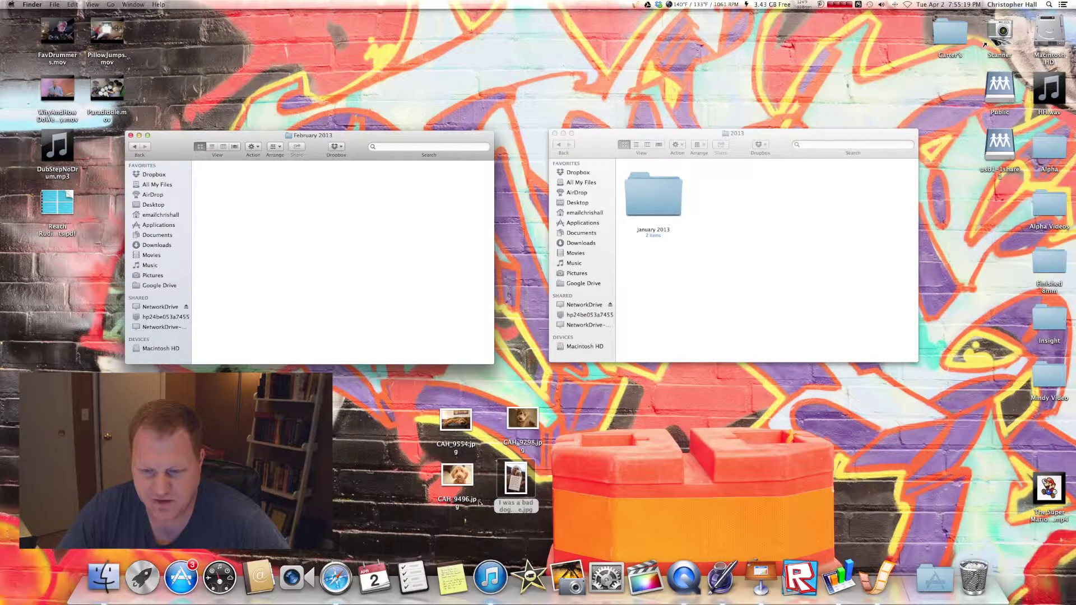
pyautogui.moveTo(414, 391); pyautogui.dragTo(584, 523)
pyautogui.moveTo(517, 474); pyautogui.dragTo(371, 270)
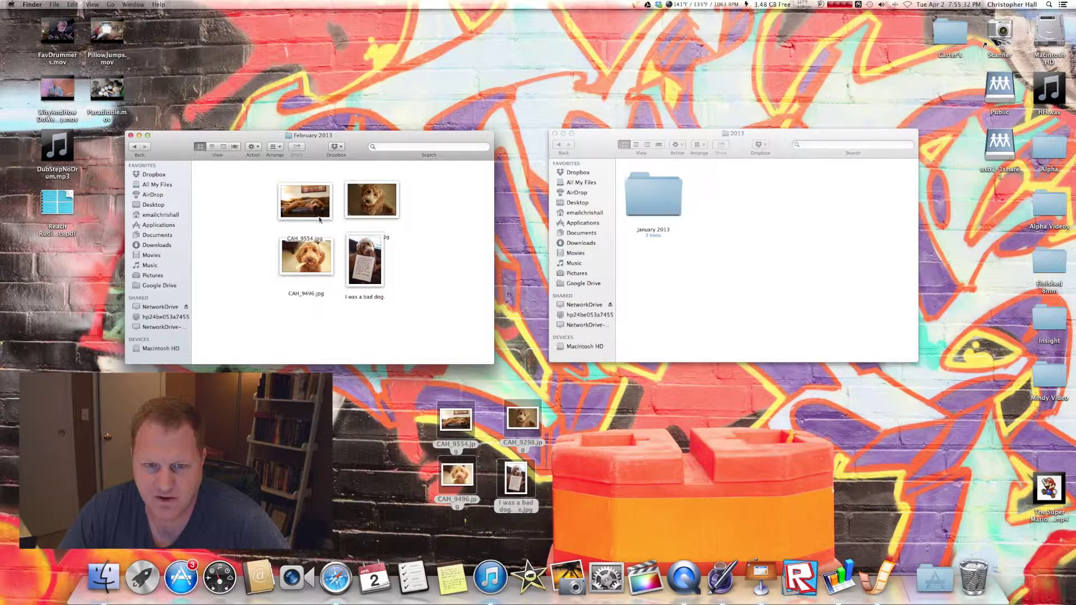
# Clean up the photo icons in the February 2013 folder by name
pyautogui.rightClick(448, 264)
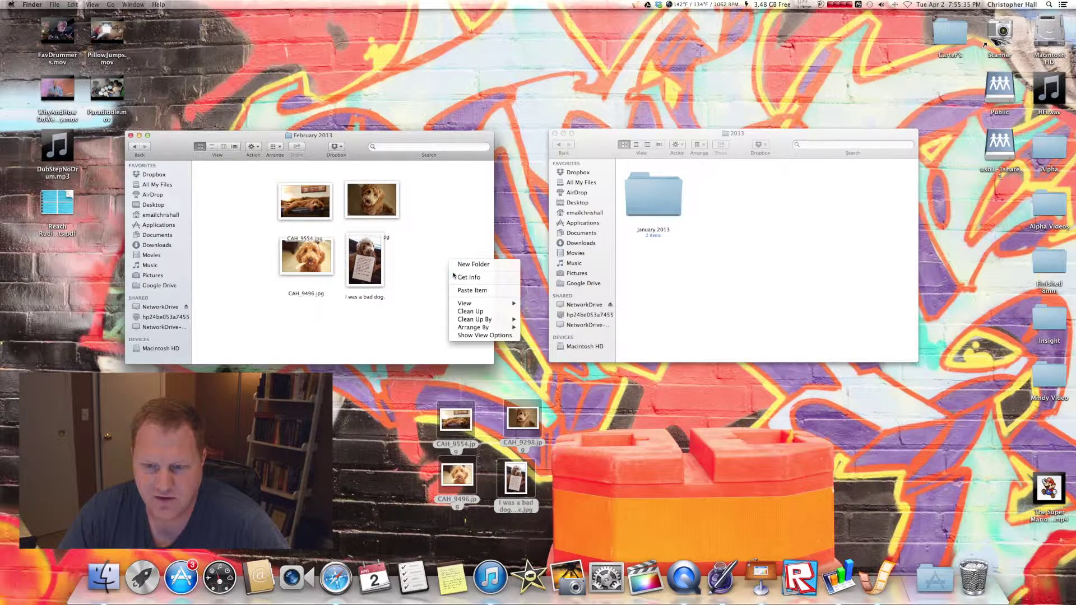
pyautogui.moveTo(483, 319)
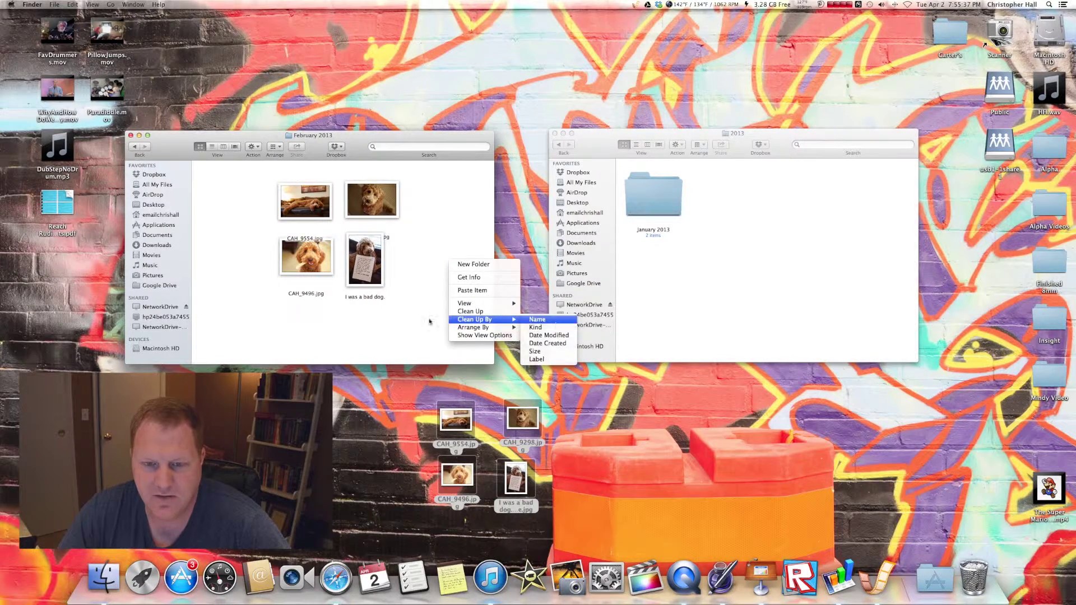
pyautogui.press('Return')
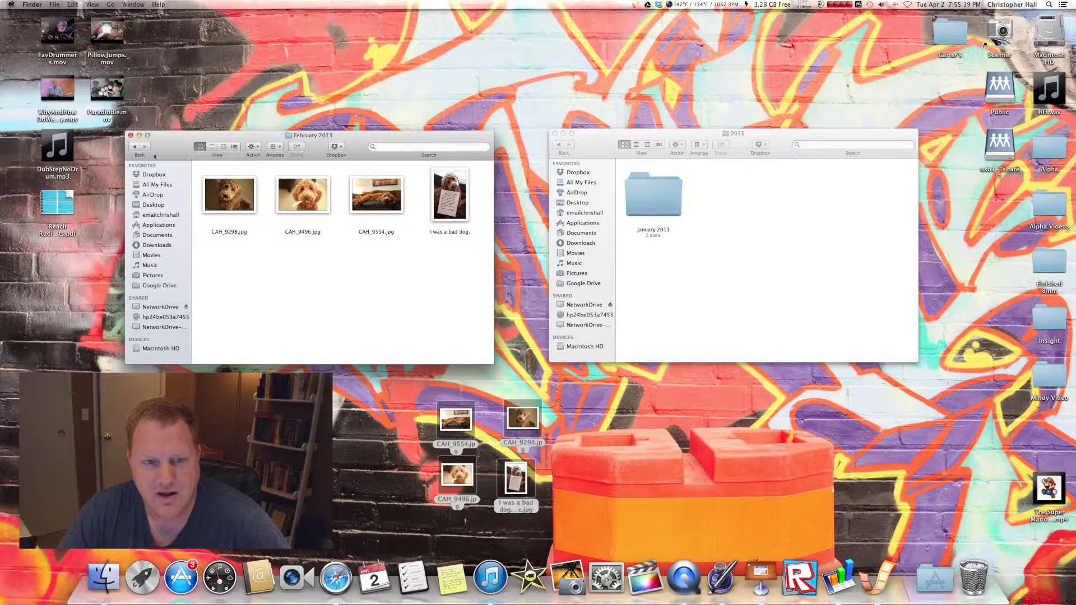
# Go back to the 2013 folder and copy the February 2013 folder into the other volume's 2013 folder
pyautogui.click(134, 147)
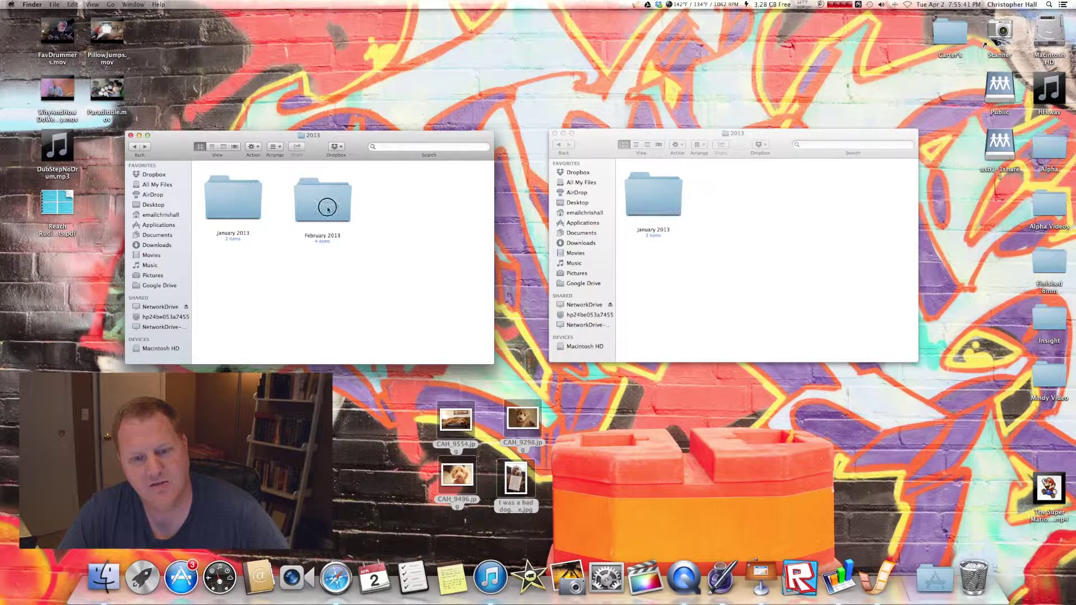
pyautogui.click(328, 209)
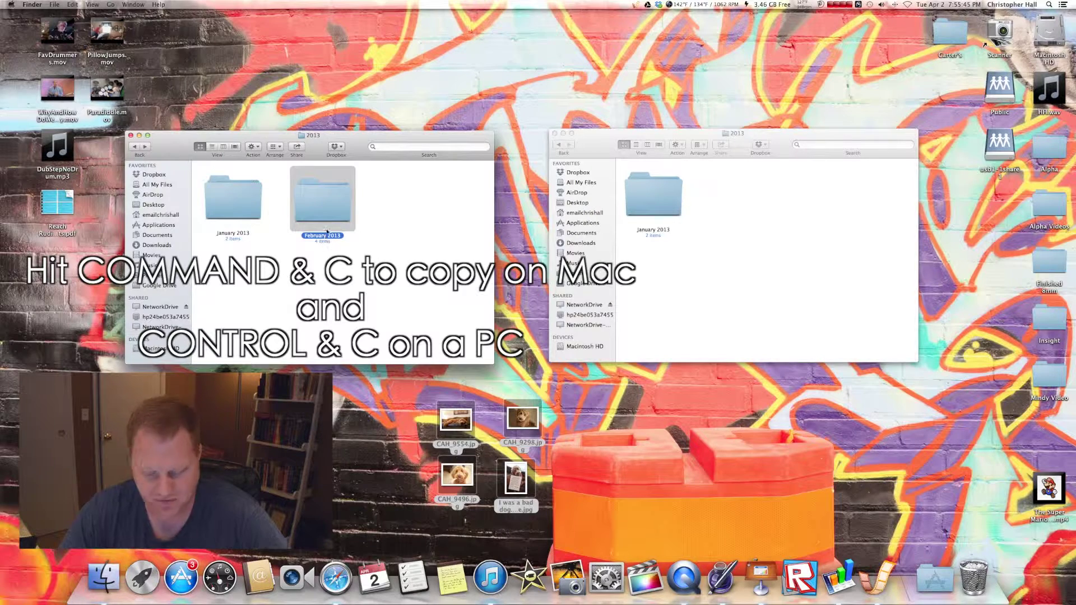
pyautogui.click(749, 250)
pyautogui.rightClick(747, 250)
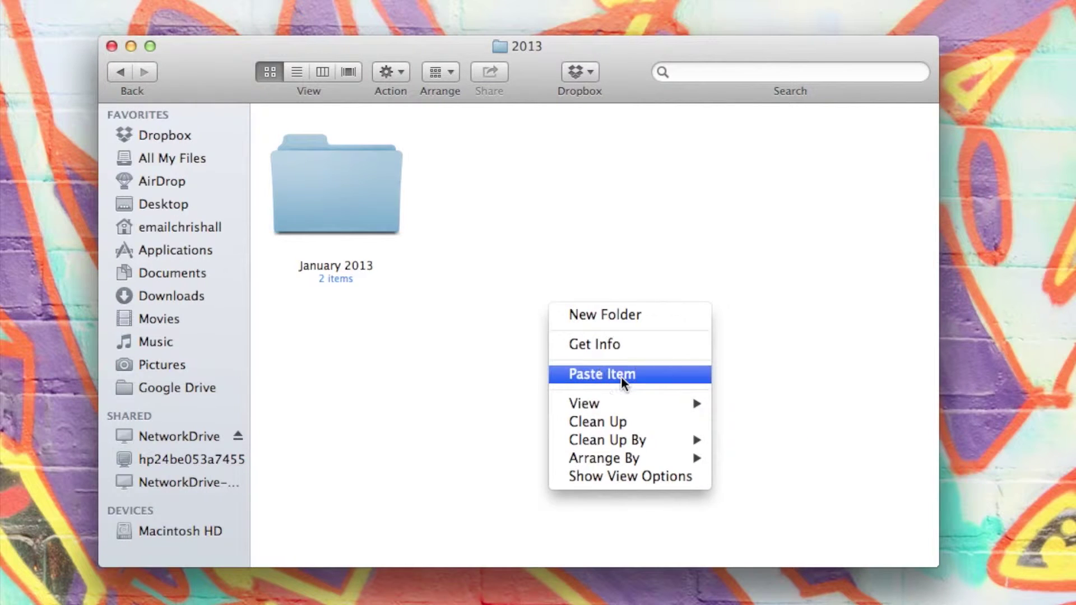
pyautogui.click(621, 375)
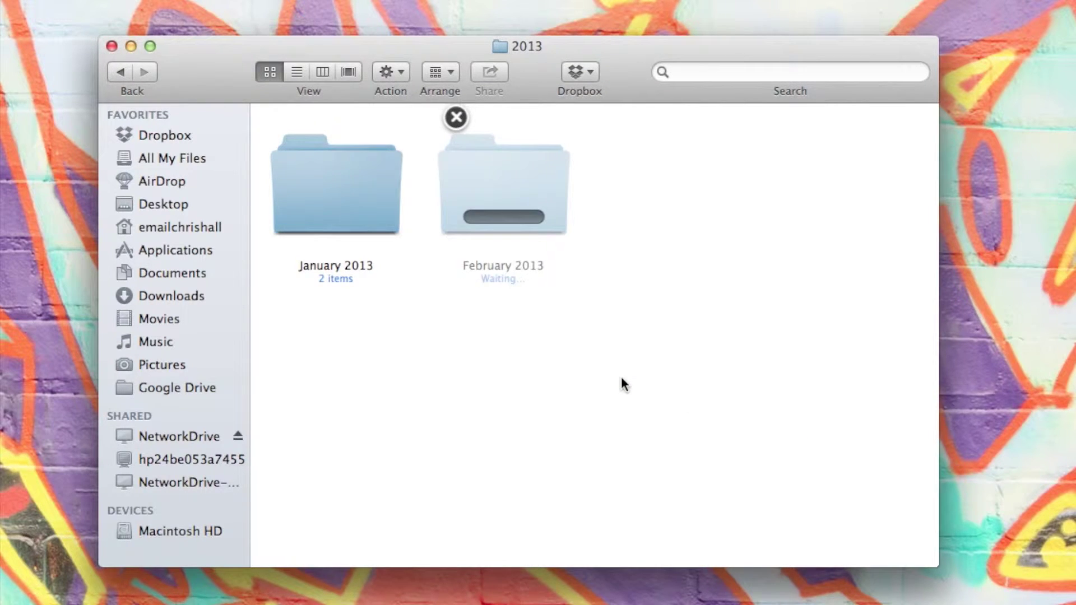